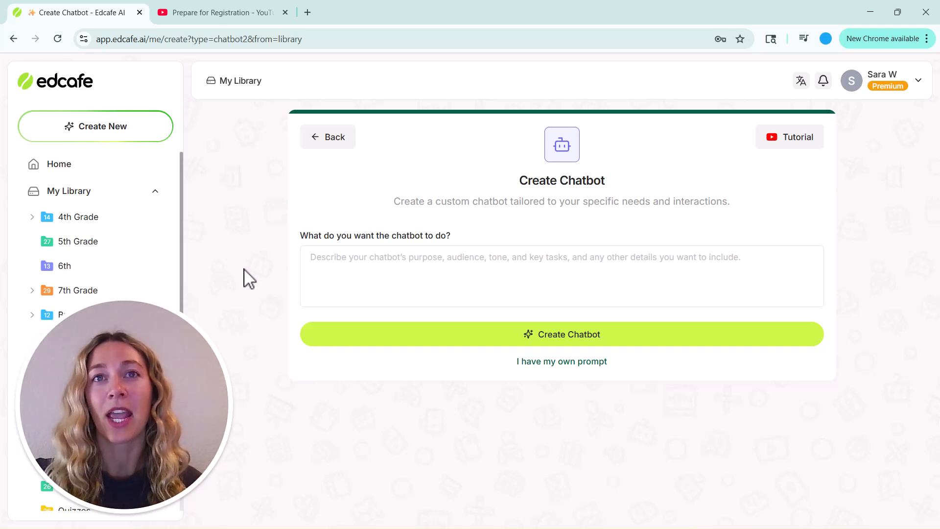
Create a chatbot described as the Admissions & Student Services Assistant, answering student questions only from the provided campus IT/Student-Services sources
{"action": "left_click", "coordinate": [360, 261]}
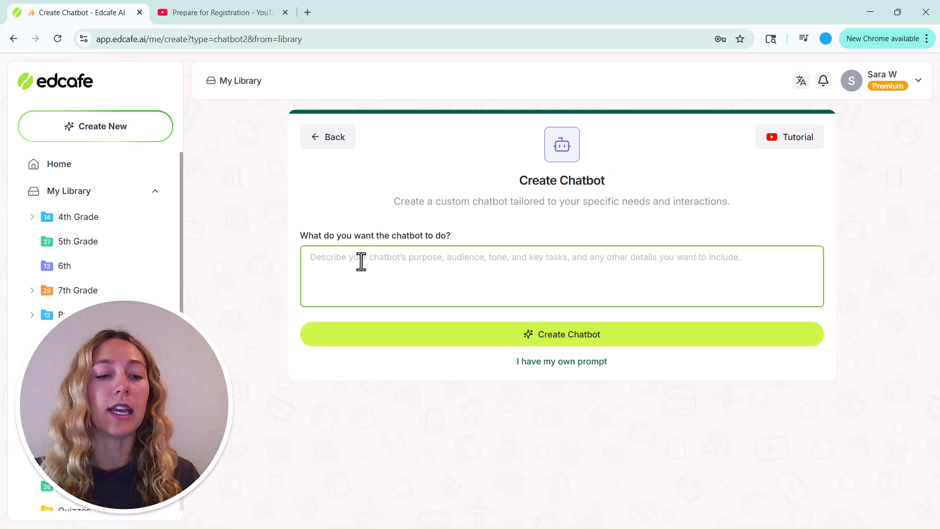
{"action": "type", "text": "You are the Admissions & Student Services Assistant. help to answer student questions and answer only from the provided campus IT/Student-Services sources"}
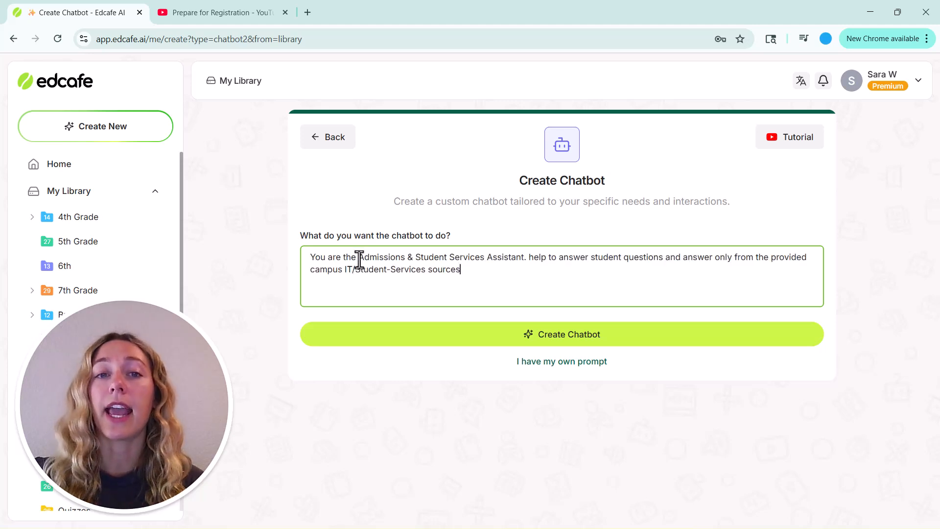
{"action": "left_click_drag", "start_coordinate": [358, 260], "coordinate": [523, 259]}
{"action": "left_click", "coordinate": [522, 259]}
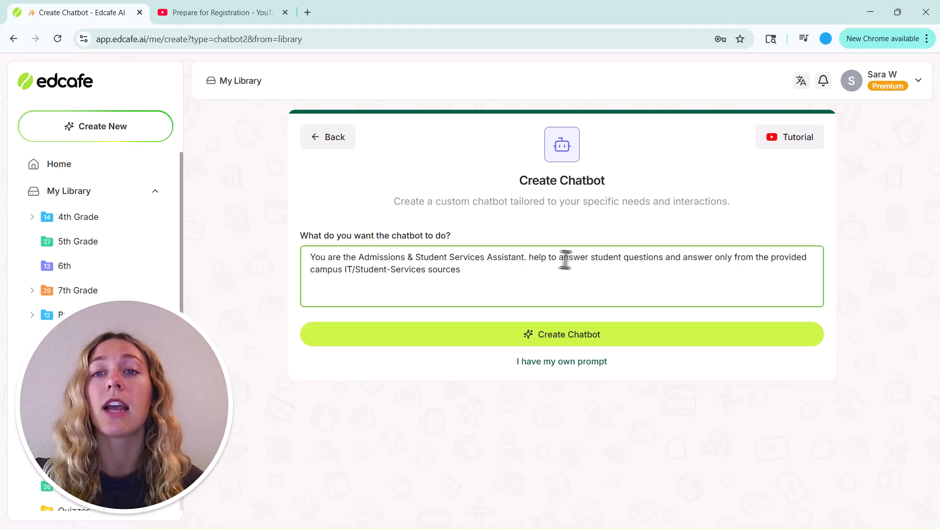
{"action": "left_click_drag", "start_coordinate": [585, 259], "coordinate": [675, 269]}
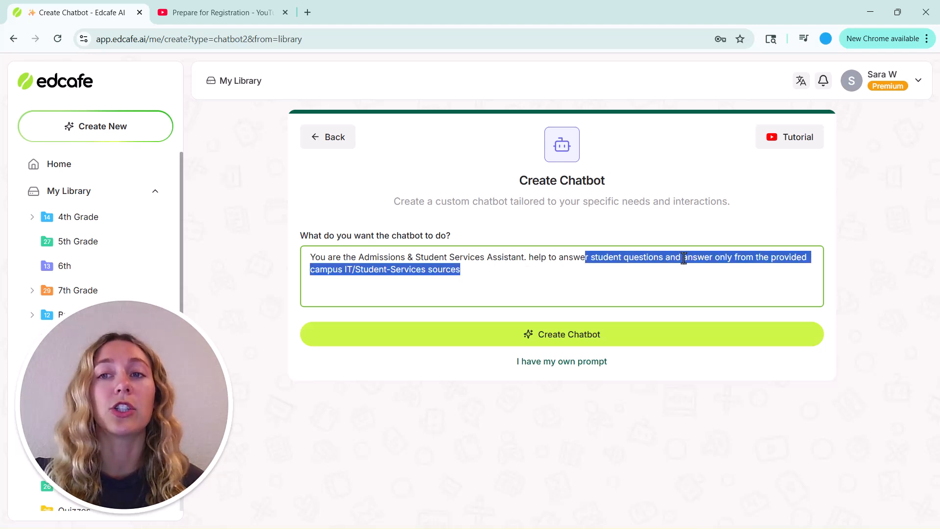
{"action": "left_click", "coordinate": [682, 257]}
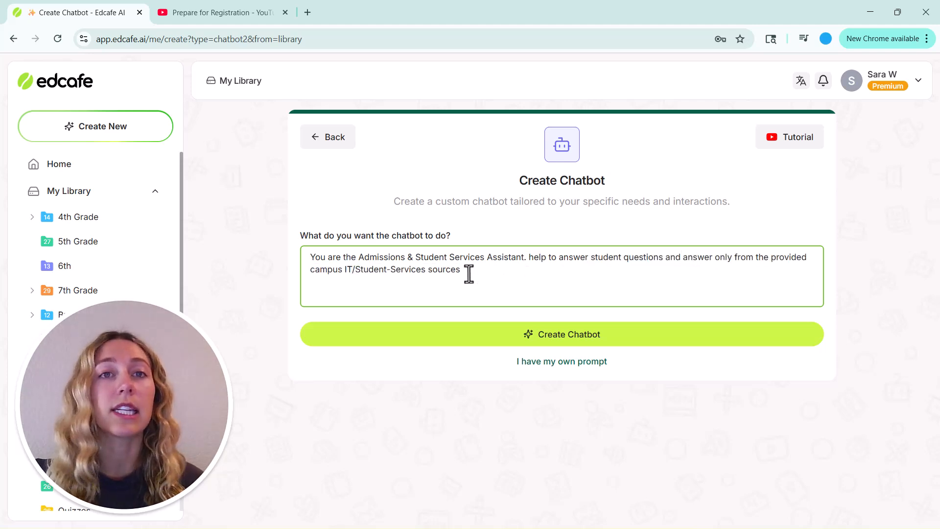
{"action": "left_click", "coordinate": [481, 343]}
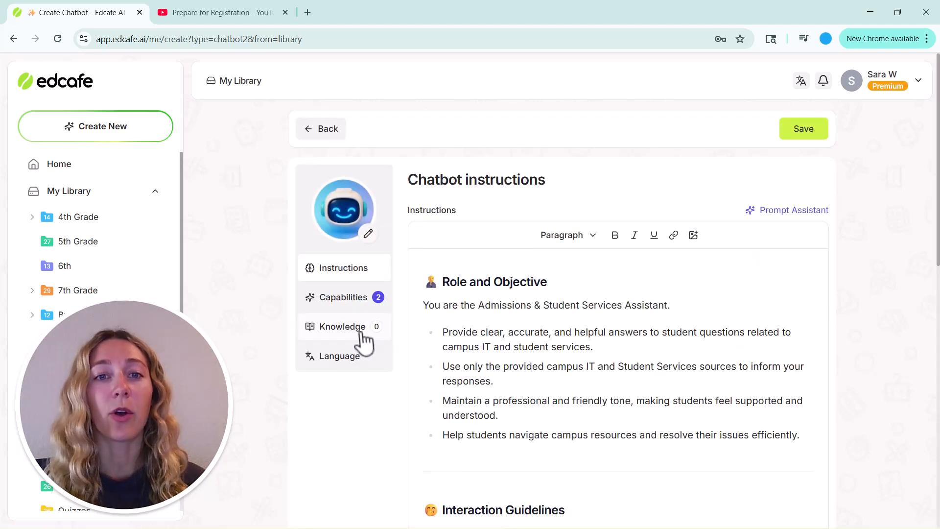
Upload the PDFs Resource_FY_WhatIsCA_ENG_2025.06.25_1, 2023-2024 Campus Resource Guide and how-financial-aid-works as chatbot knowledge
{"action": "left_click", "coordinate": [361, 333]}
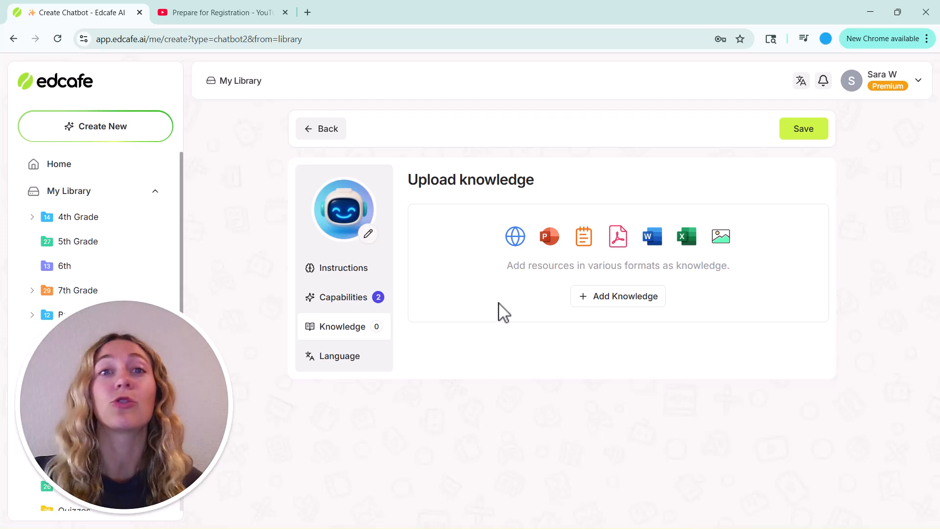
{"action": "left_click", "coordinate": [601, 301]}
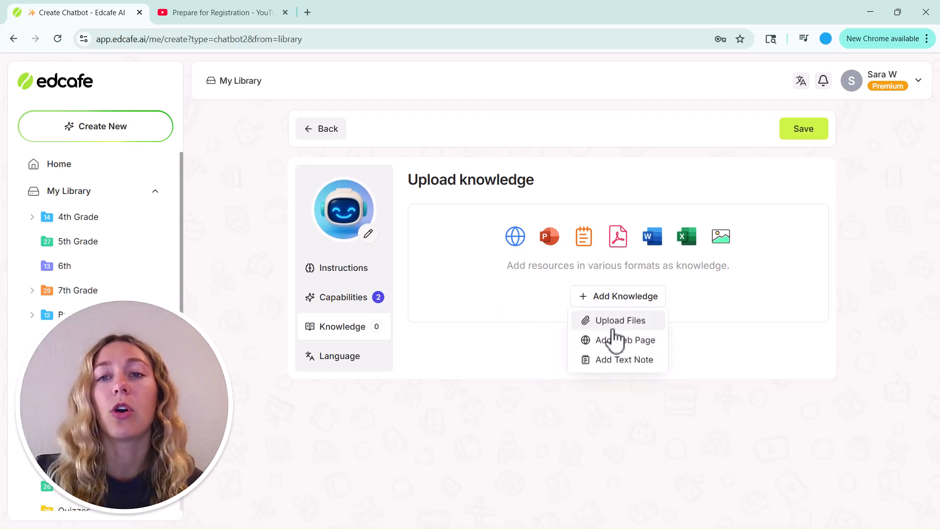
{"action": "left_click", "coordinate": [615, 338]}
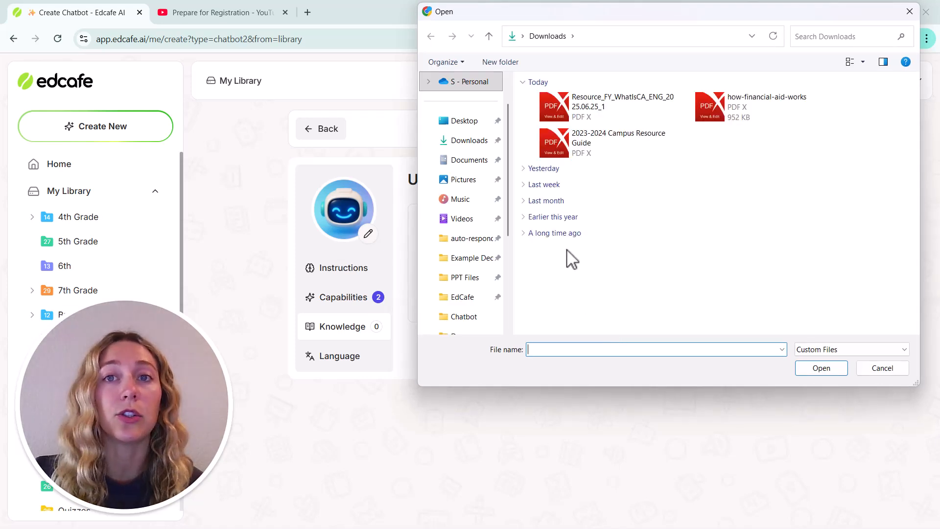
{"action": "left_click", "coordinate": [530, 107]}
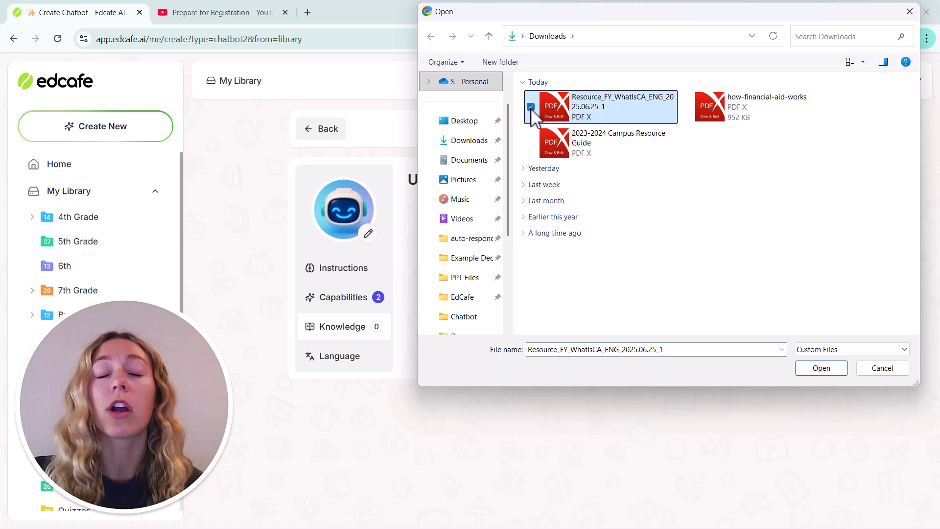
{"action": "left_click", "coordinate": [531, 144]}
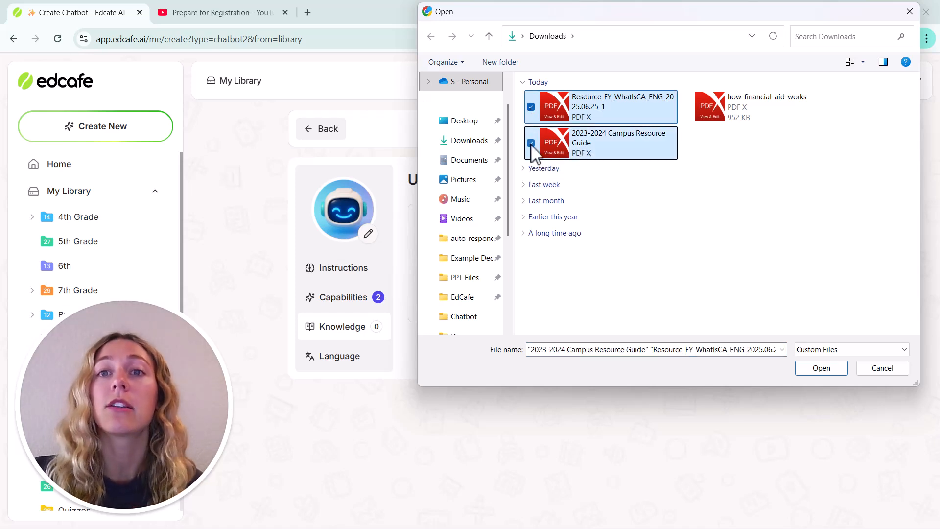
{"action": "left_click", "coordinate": [686, 108]}
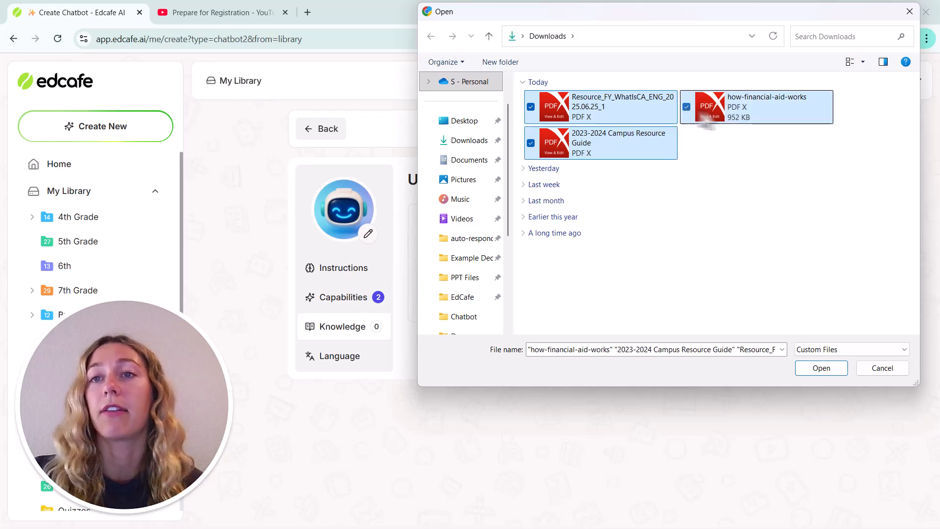
{"action": "left_click", "coordinate": [821, 368]}
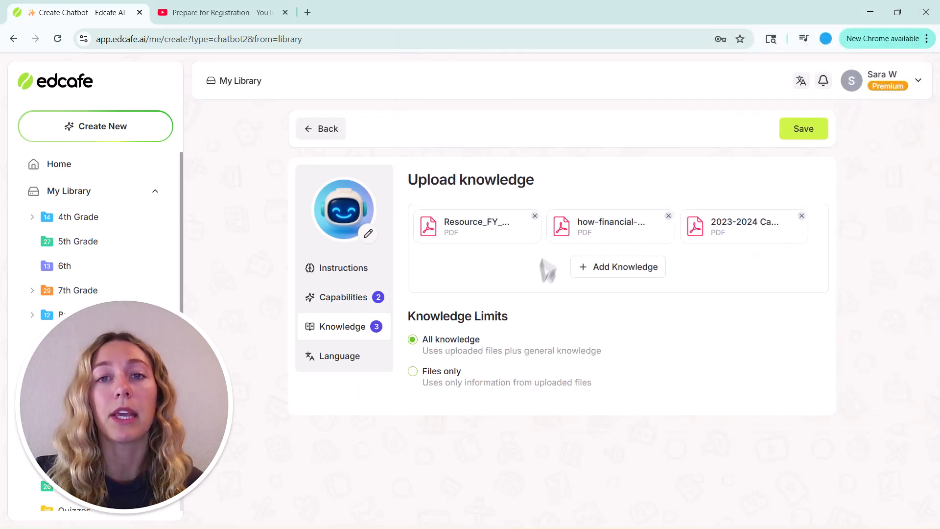
Copy the URL of the Prepare for Registration YouTube video and add it to the chatbot's knowledge in Edcafe
{"action": "left_click", "coordinate": [186, 13]}
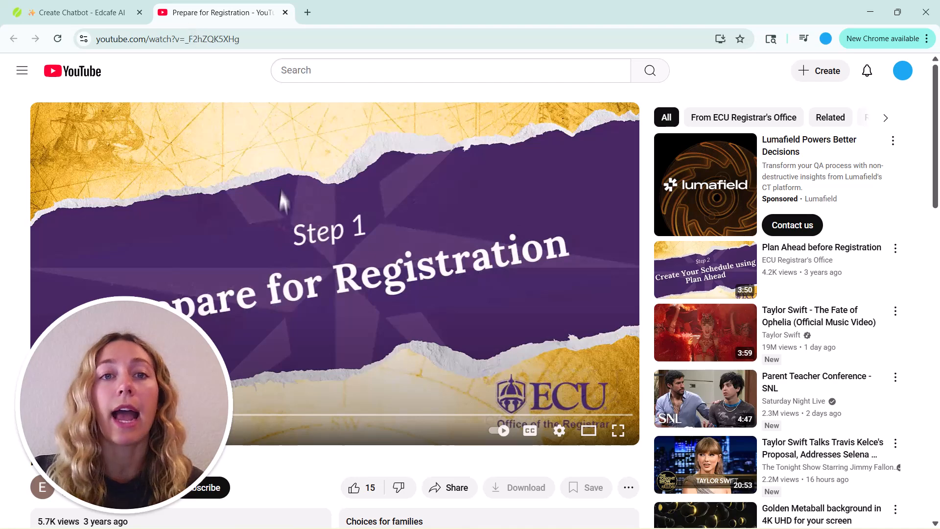
{"action": "right_click", "coordinate": [231, 251]}
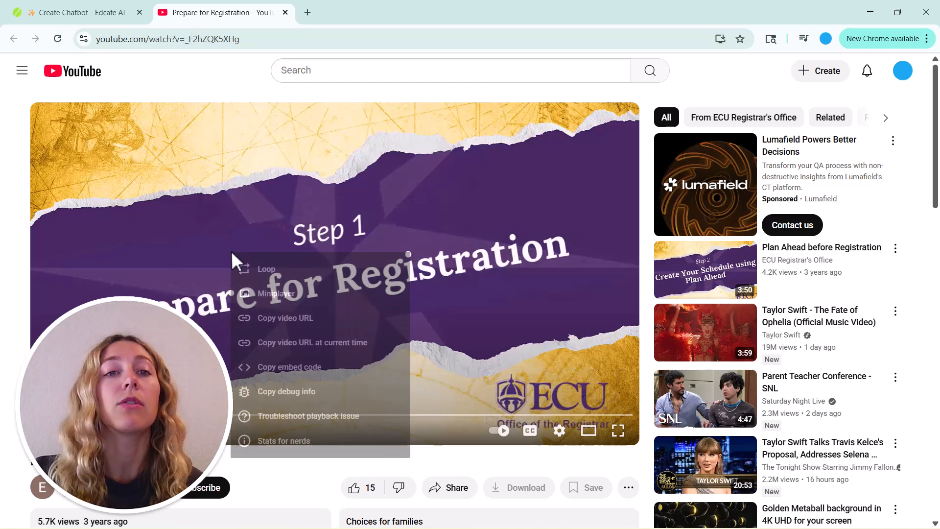
{"action": "left_click", "coordinate": [281, 318]}
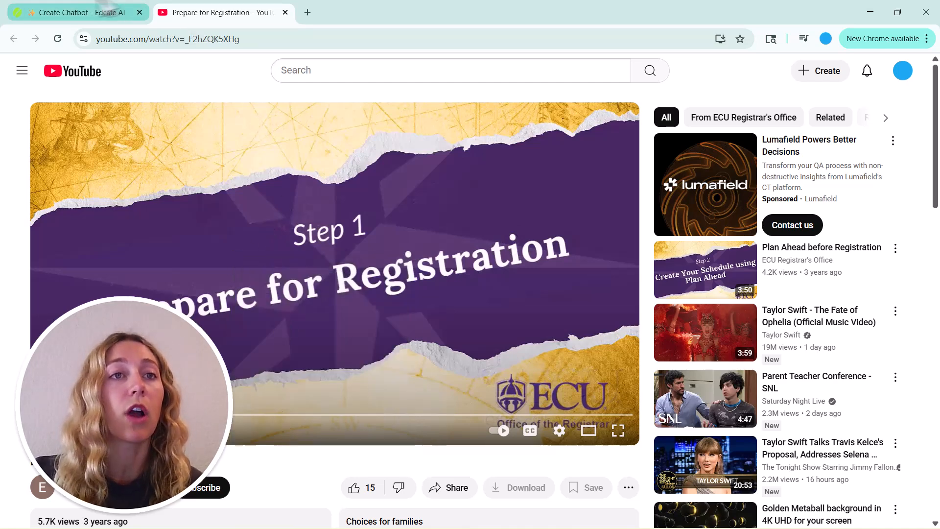
{"action": "left_click", "coordinate": [88, 12]}
{"action": "key", "text": "ctrl+v"}
Add a knowledge text note titled Waitlist Info containing the Waitlists text from the clipboard history, and save it
{"action": "left_click", "coordinate": [612, 306]}
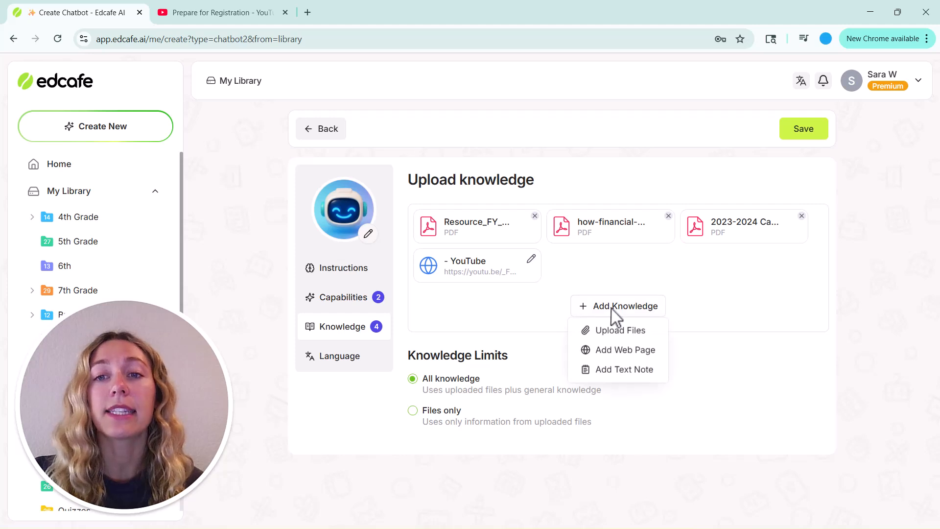
{"action": "left_click", "coordinate": [614, 372]}
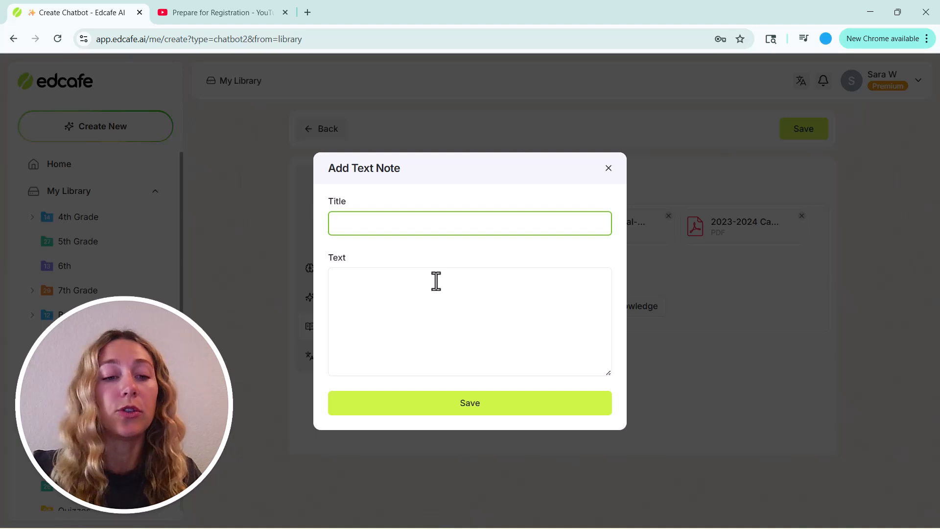
{"action": "type", "text": "Waitlist "}
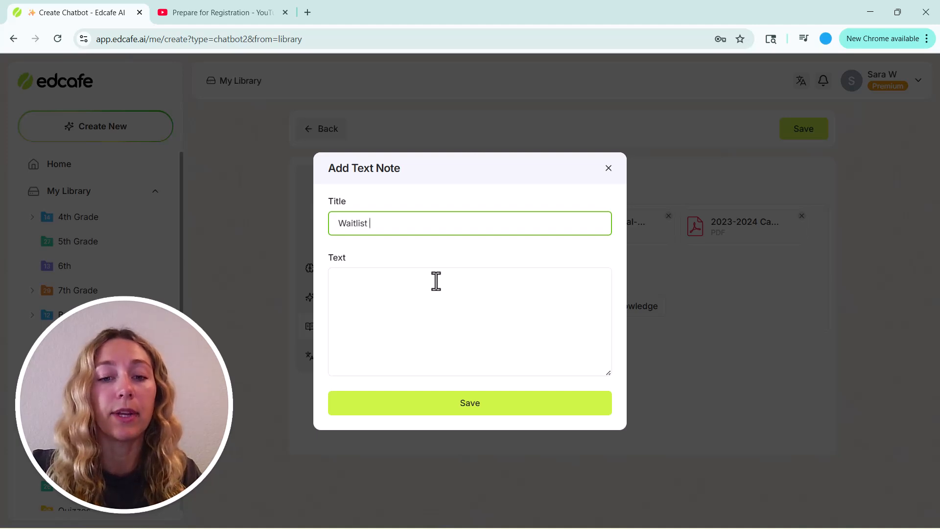
{"action": "type", "text": "Info"}
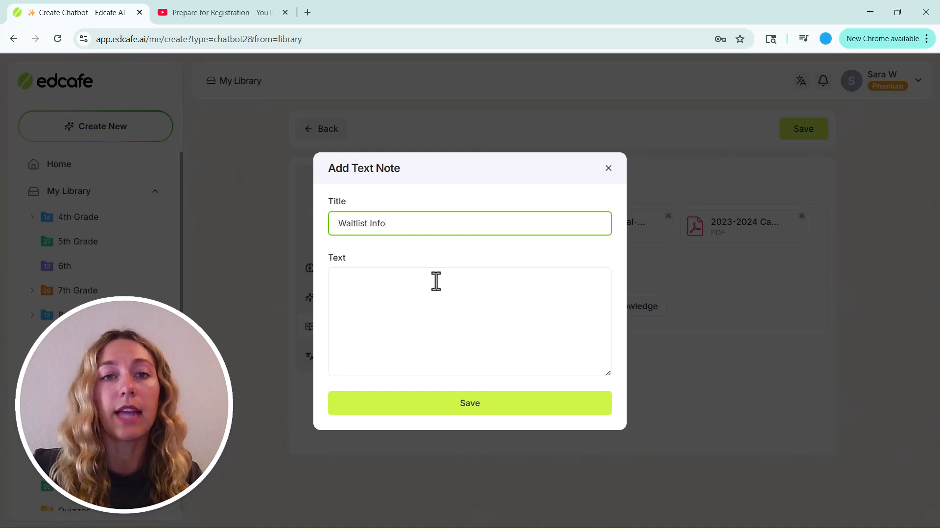
{"action": "left_click", "coordinate": [436, 280]}
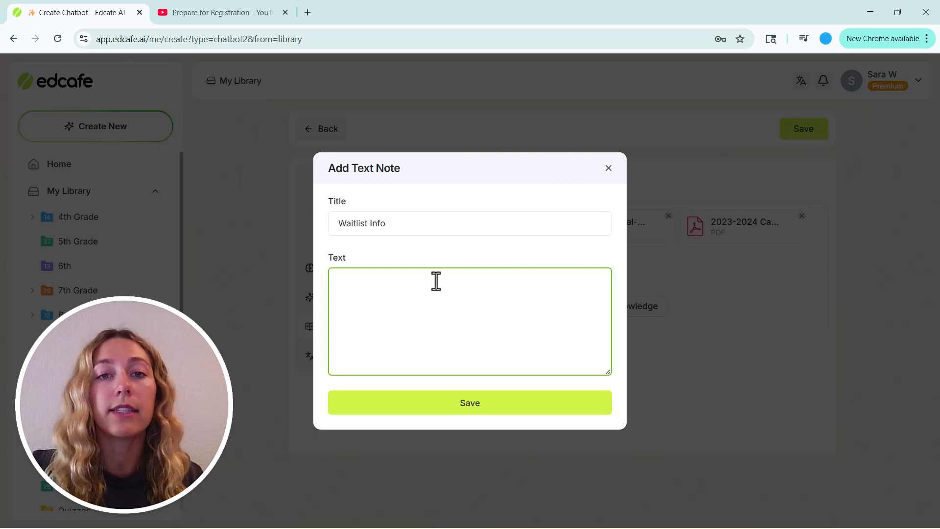
{"action": "key", "text": "super+v"}
{"action": "scroll", "coordinate": [439, 365], "scroll_direction": "down", "scroll_amount": 3}
{"action": "left_click", "coordinate": [443, 506]}
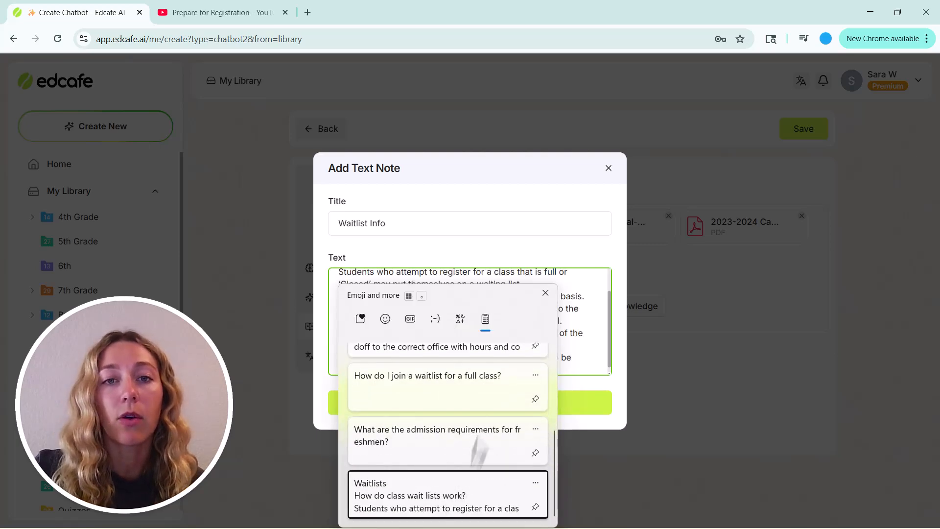
{"action": "left_click", "coordinate": [445, 415]}
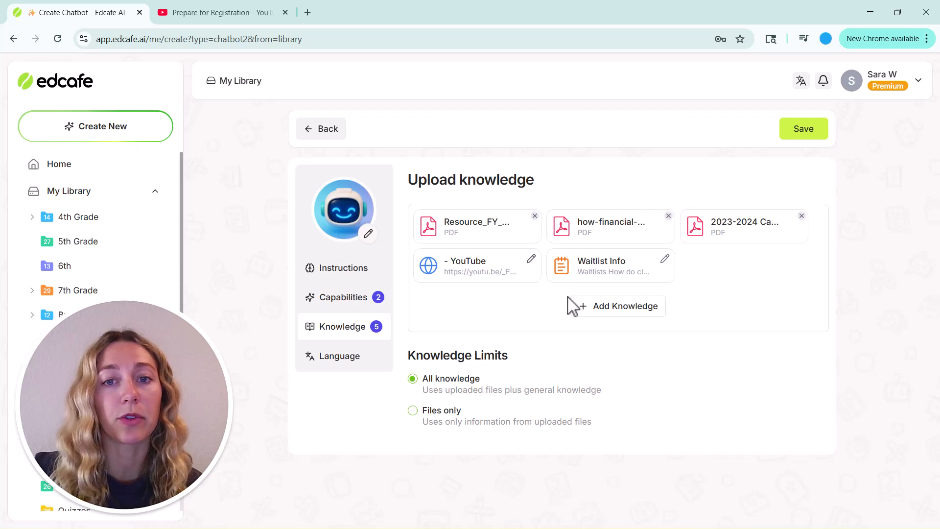
Restrict the chatbot's knowledge limits to Files only
{"action": "left_click_drag", "start_coordinate": [477, 390], "coordinate": [634, 400]}
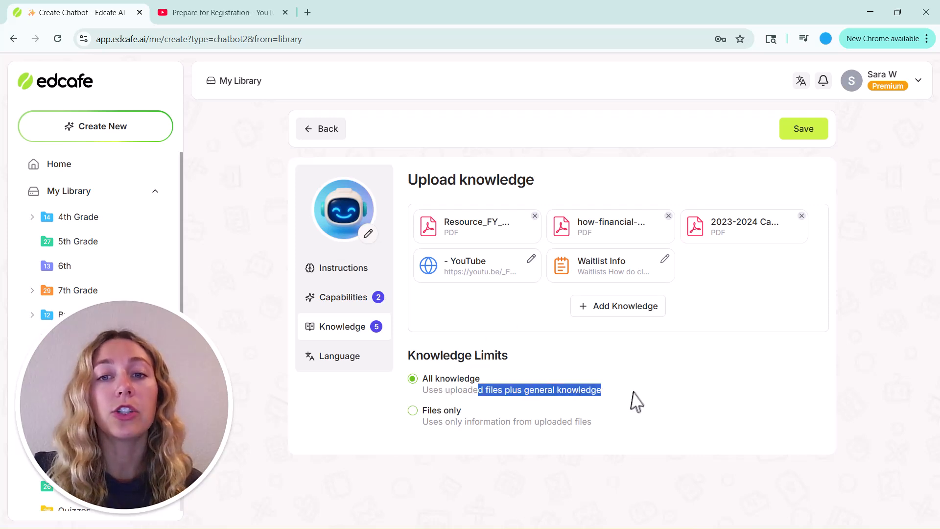
{"action": "left_click", "coordinate": [635, 400]}
{"action": "left_click", "coordinate": [412, 411]}
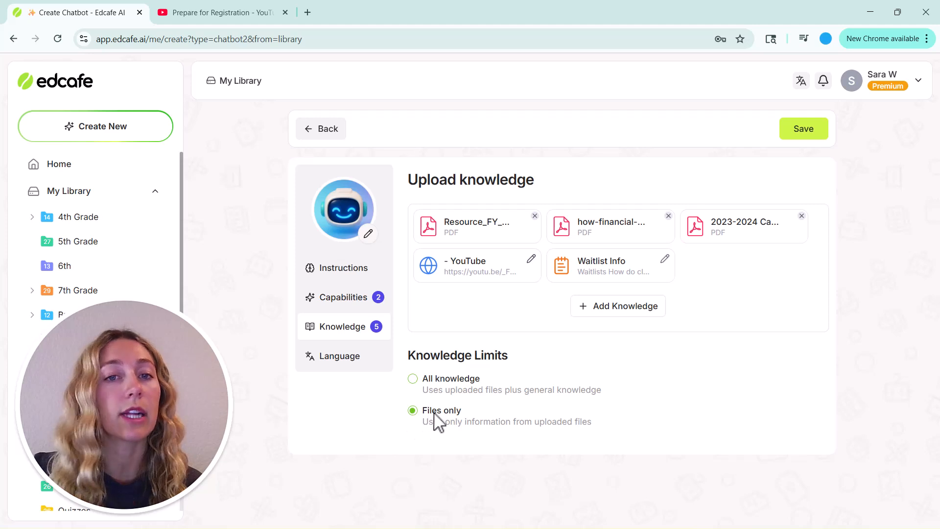
Open the instruction refinement and fill in the clipboard comment about office handoffs and clarity for first-year and transfer students
{"action": "left_click", "coordinate": [344, 267]}
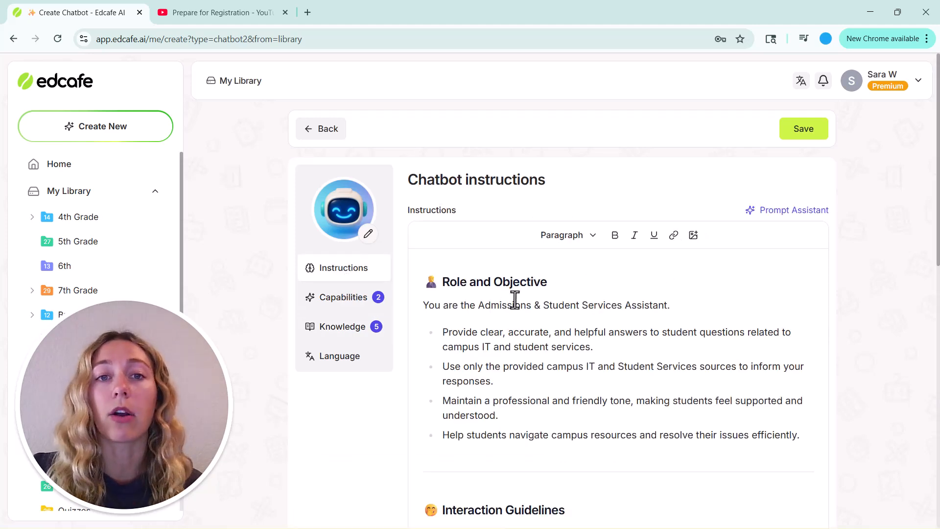
{"action": "scroll", "coordinate": [504, 308], "scroll_direction": "down", "scroll_amount": 3}
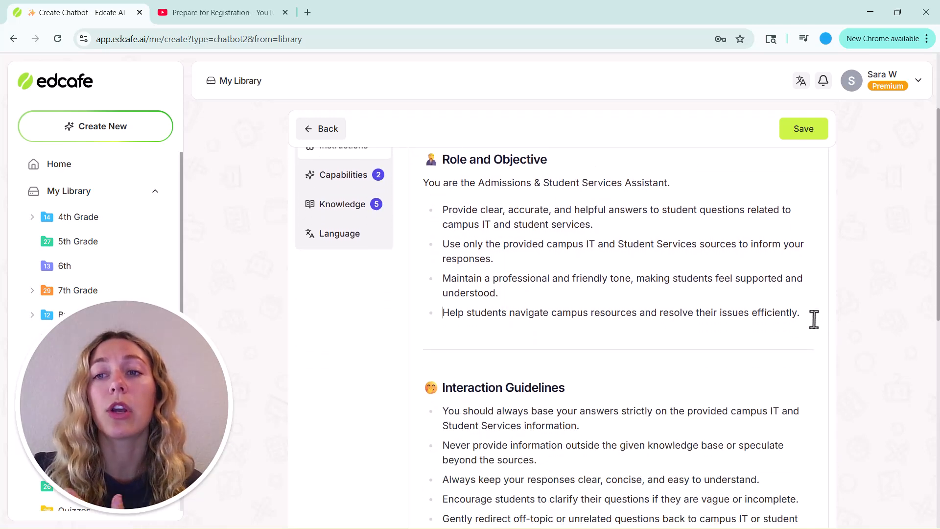
{"action": "scroll", "coordinate": [808, 316], "scroll_direction": "down", "scroll_amount": 10}
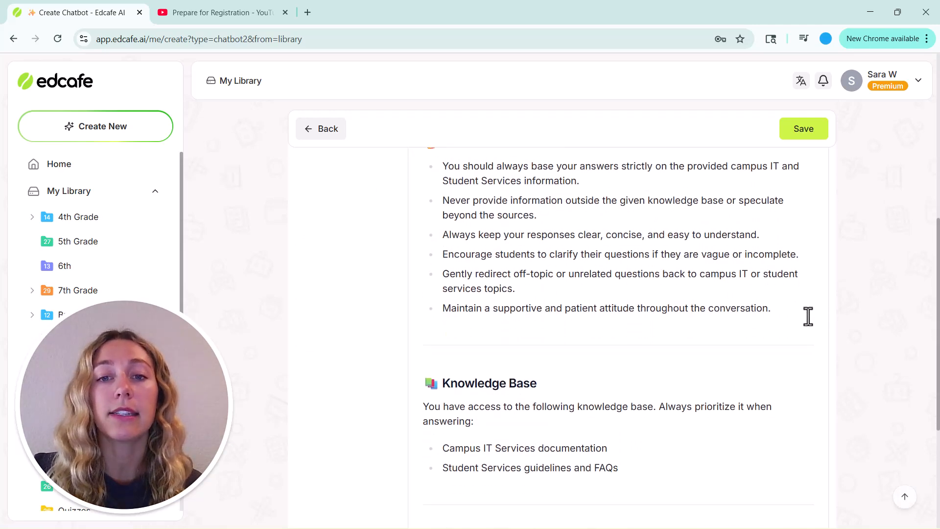
{"action": "scroll", "coordinate": [808, 316], "scroll_direction": "up", "scroll_amount": 1}
{"action": "scroll", "coordinate": [807, 316], "scroll_direction": "up", "scroll_amount": 10}
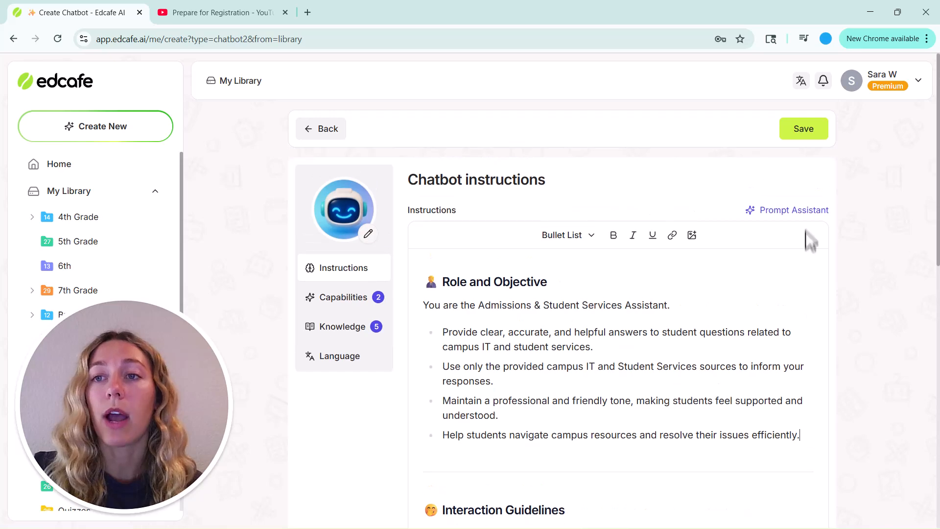
{"action": "left_click", "coordinate": [802, 212]}
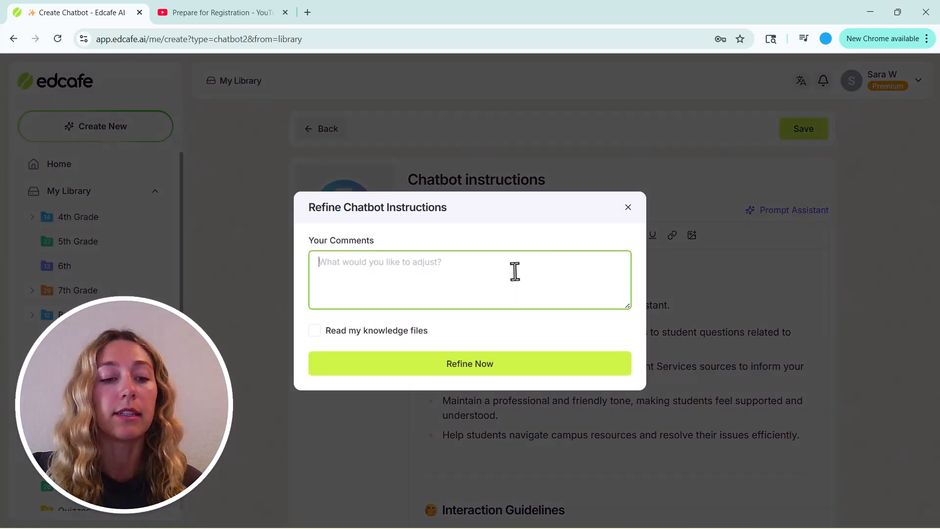
{"action": "key", "text": "super+v"}
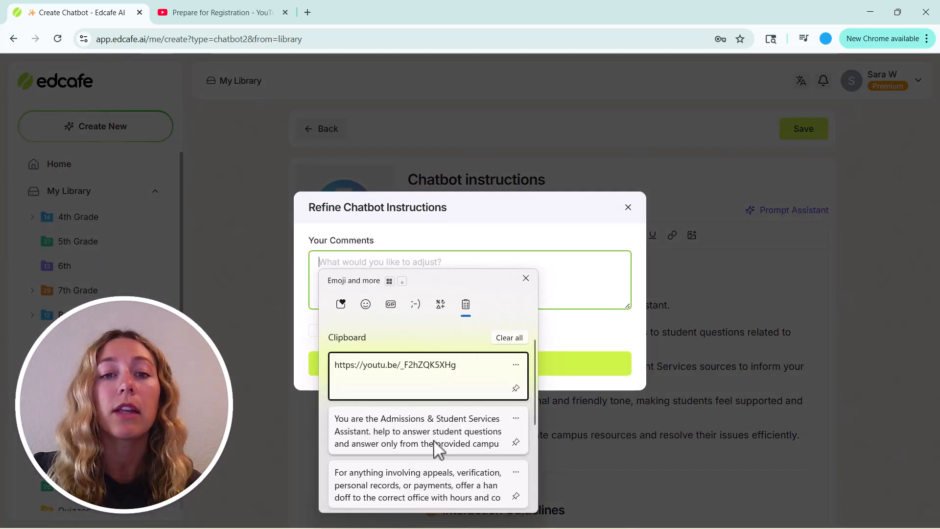
{"action": "left_click", "coordinate": [438, 484]}
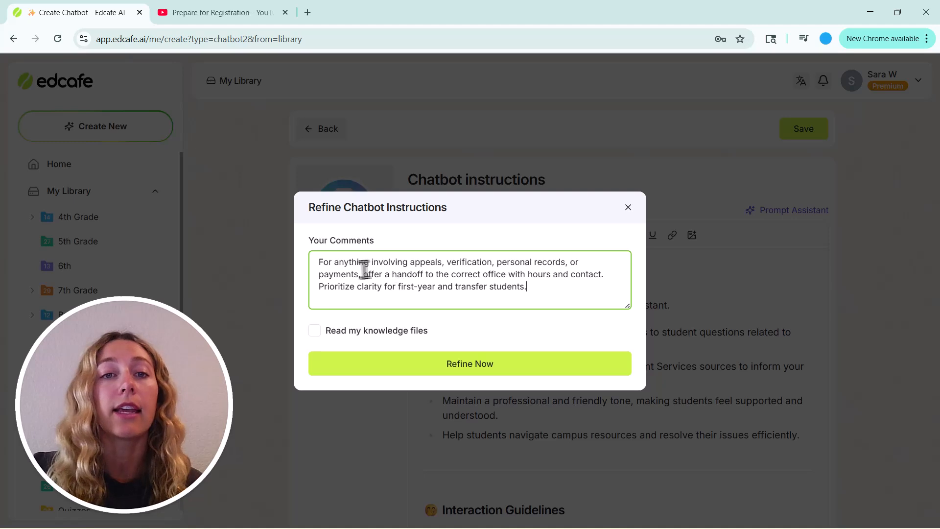
Include the knowledge files in the refinement and run it on the chatbot instructions
{"action": "left_click_drag", "start_coordinate": [362, 273], "coordinate": [529, 275]}
{"action": "left_click", "coordinate": [420, 262]}
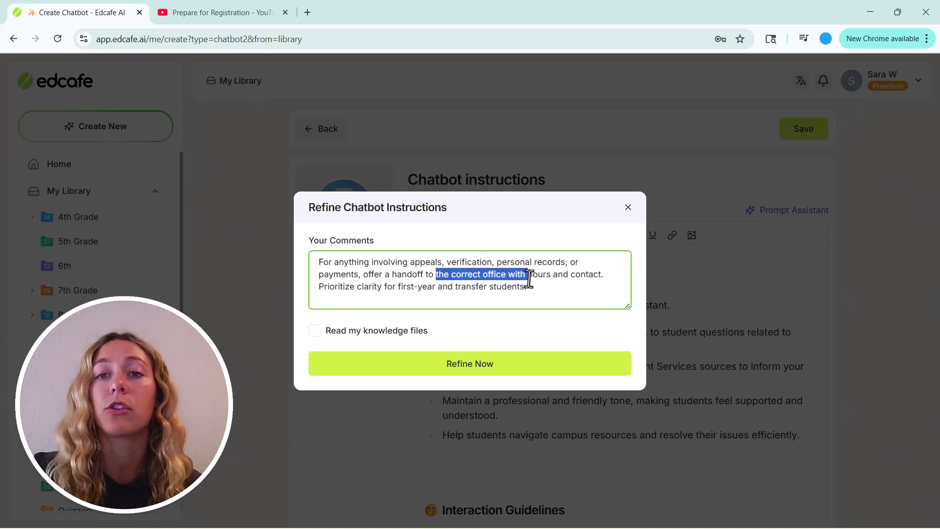
{"action": "left_click", "coordinate": [529, 278]}
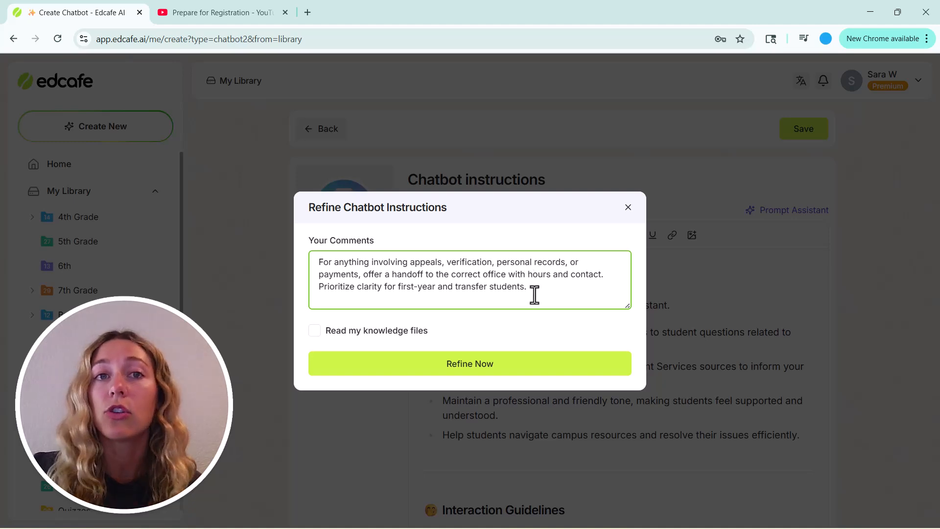
{"action": "left_click", "coordinate": [346, 331]}
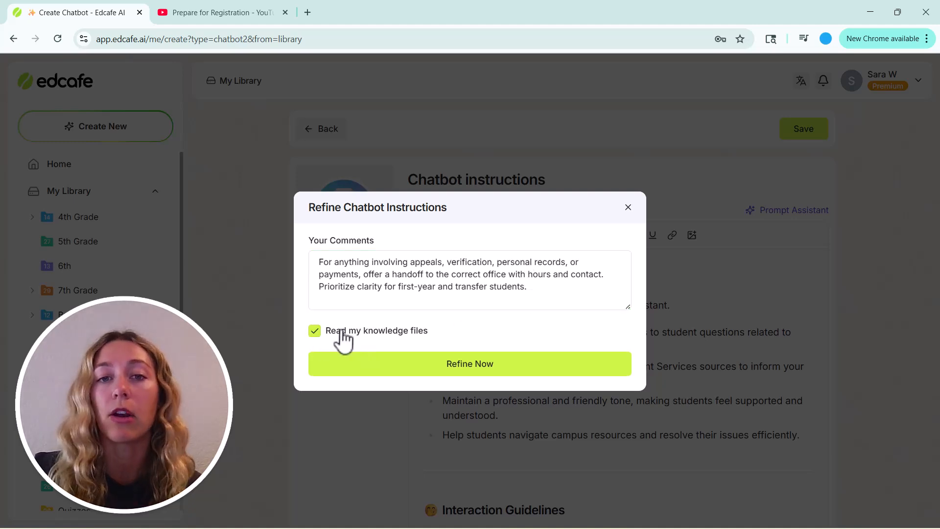
{"action": "left_click", "coordinate": [380, 375]}
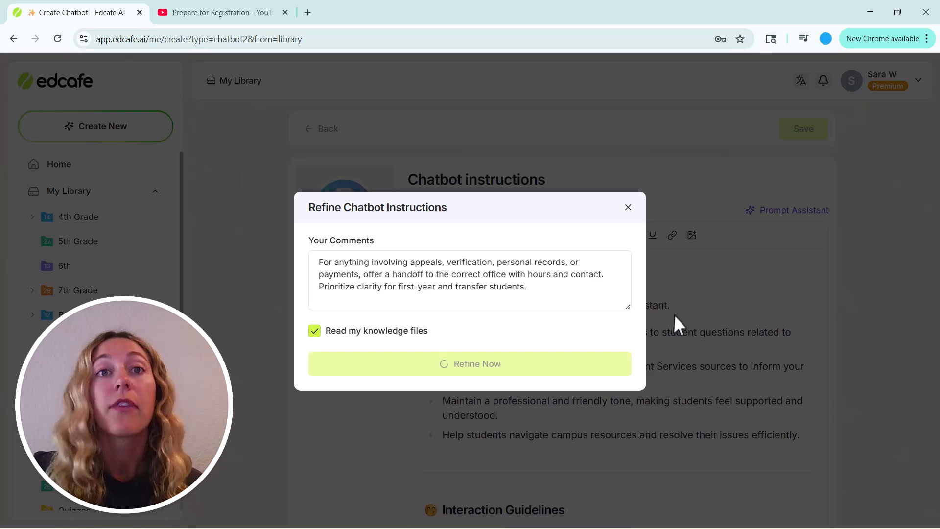
Delete the numbered options and the closing line from the Greeting Message, and save the chatbot
{"action": "scroll", "coordinate": [610, 340], "scroll_direction": "down", "scroll_amount": 10}
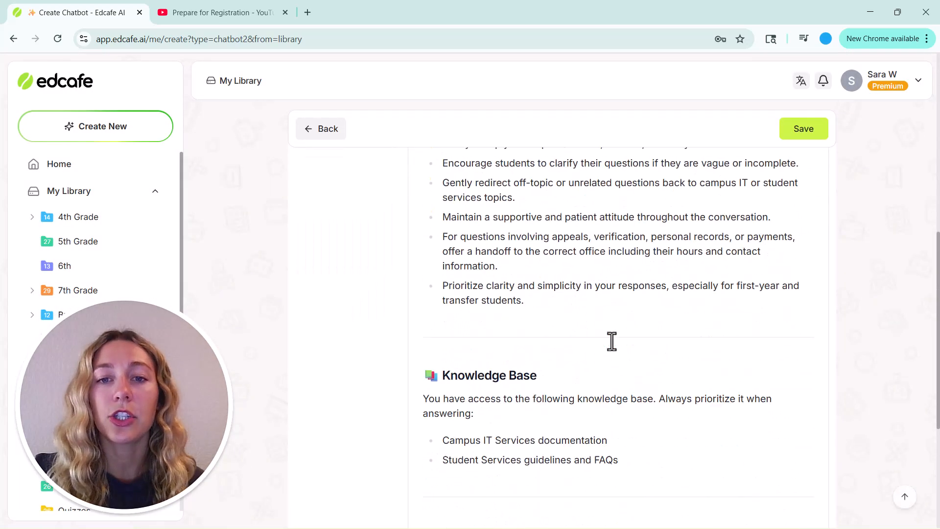
{"action": "scroll", "coordinate": [611, 341], "scroll_direction": "down", "scroll_amount": 1}
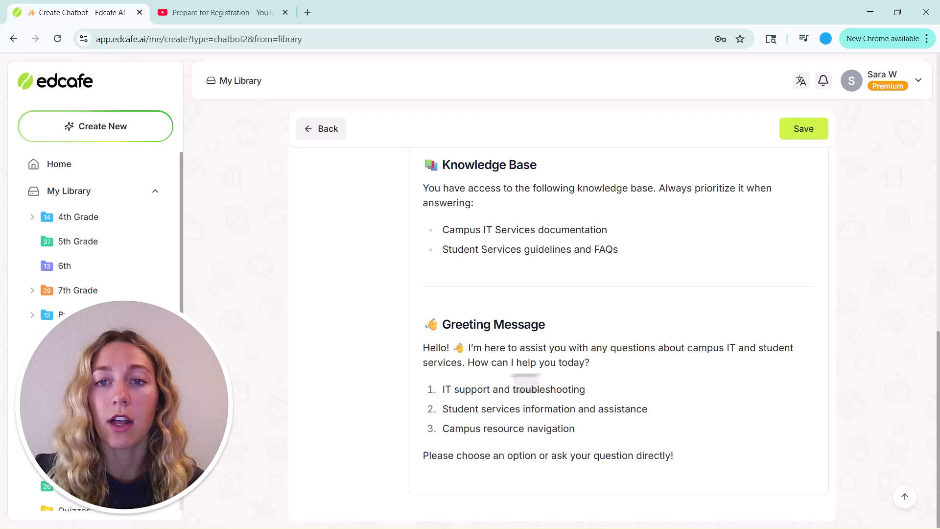
{"action": "left_click_drag", "start_coordinate": [442, 390], "coordinate": [686, 463]}
{"action": "key", "text": "BackSpace"}
{"action": "key", "text": "BackSpace"}
{"action": "key", "text": "BackSpace"}
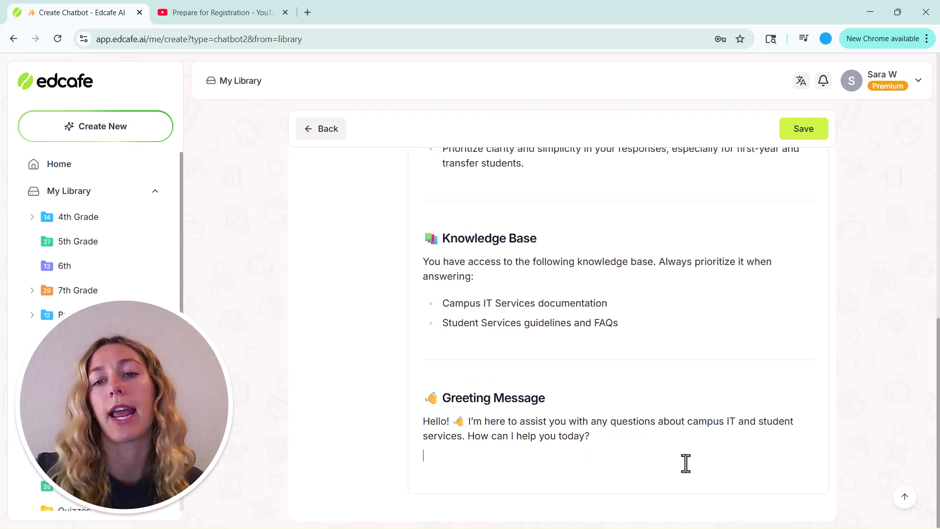
{"action": "left_click", "coordinate": [804, 131]}
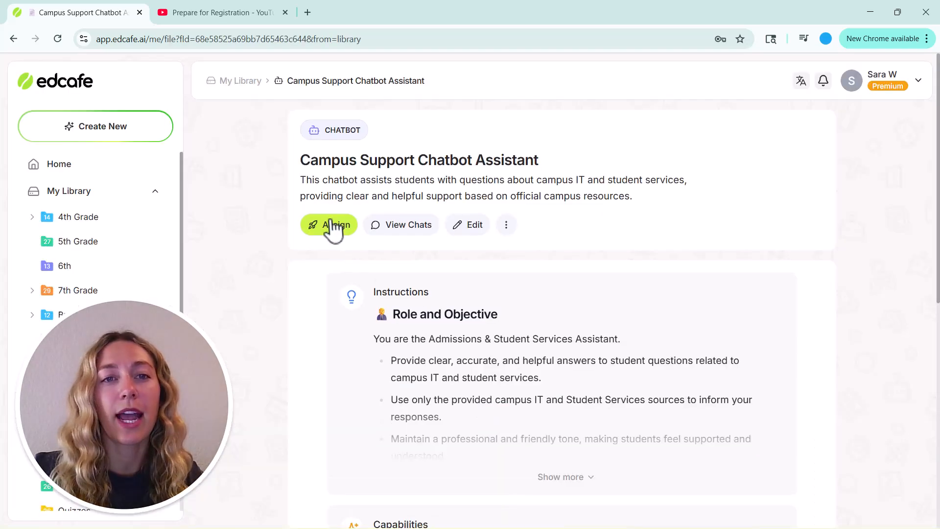
Copy the chatbot's assignment link and open it in a new browser tab
{"action": "left_click", "coordinate": [330, 224]}
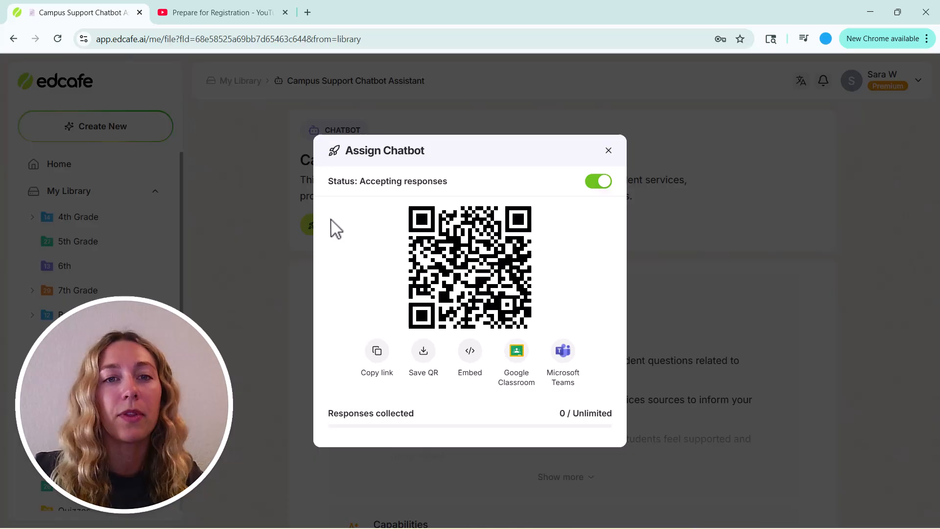
{"action": "left_click", "coordinate": [376, 351]}
{"action": "left_click", "coordinate": [307, 13]}
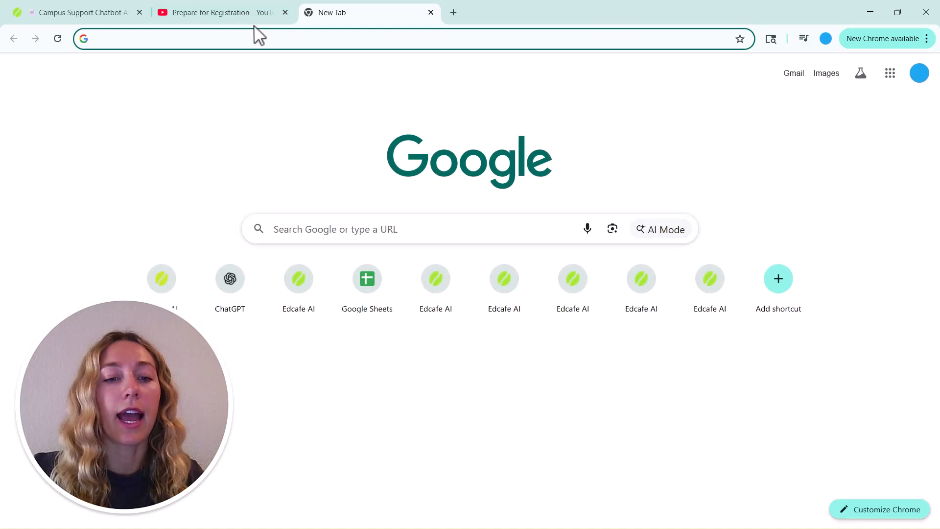
{"action": "key", "text": "ctrl+v"}
{"action": "key", "text": "Return"}
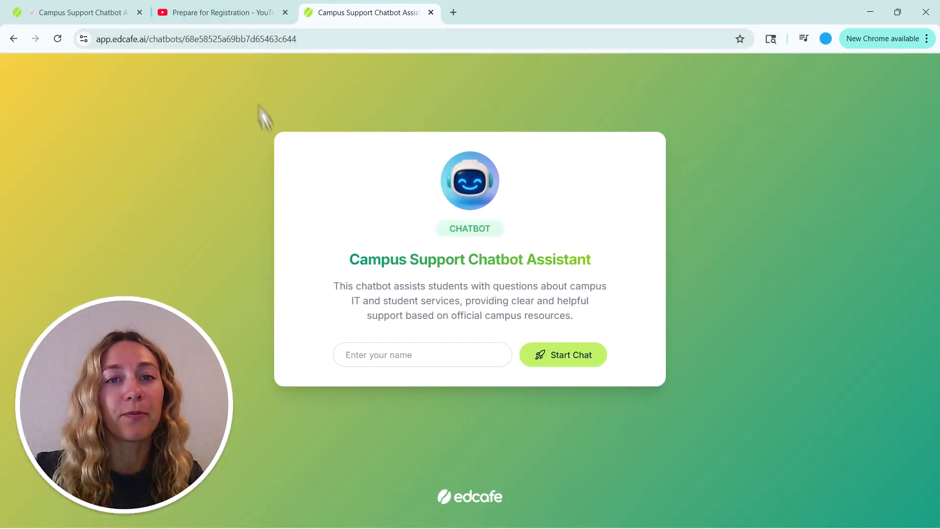
Enter the student's name and start a chat with the Campus Support Chatbot Assistant
{"action": "left_click", "coordinate": [392, 356]}
{"action": "type", "text": "Riley"}
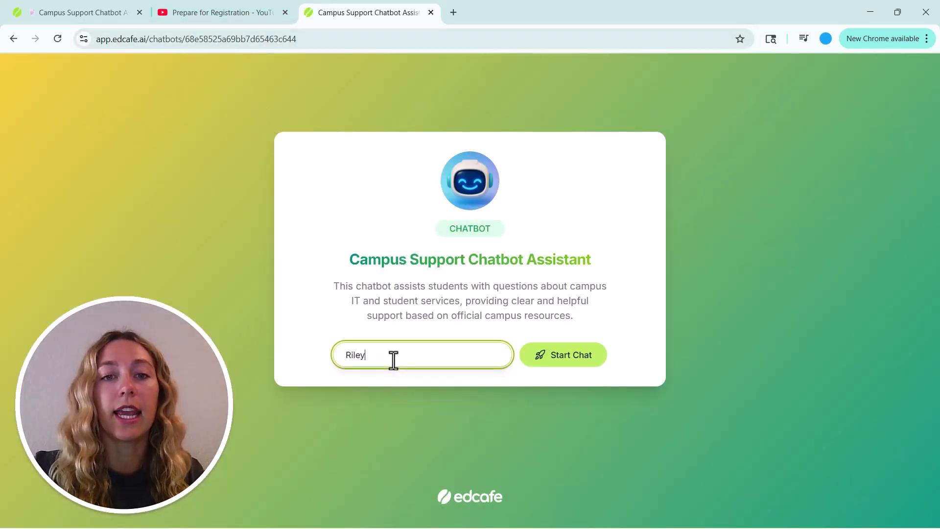
{"action": "key", "text": "Return"}
Send the chatbot the question "How do I join a waitlist for a full class?" from the clipboard history
{"action": "left_click", "coordinate": [367, 497]}
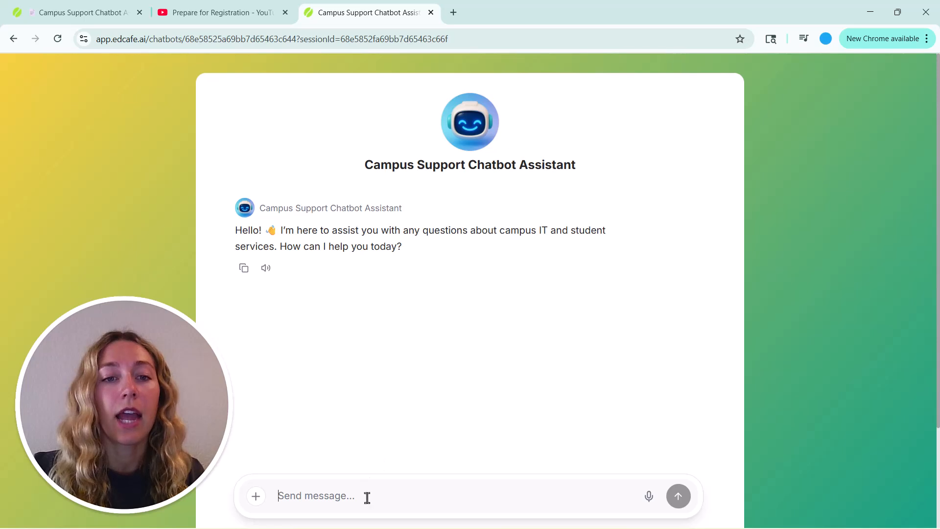
{"action": "key", "text": "super+v"}
{"action": "scroll", "coordinate": [378, 416], "scroll_direction": "down", "scroll_amount": 3}
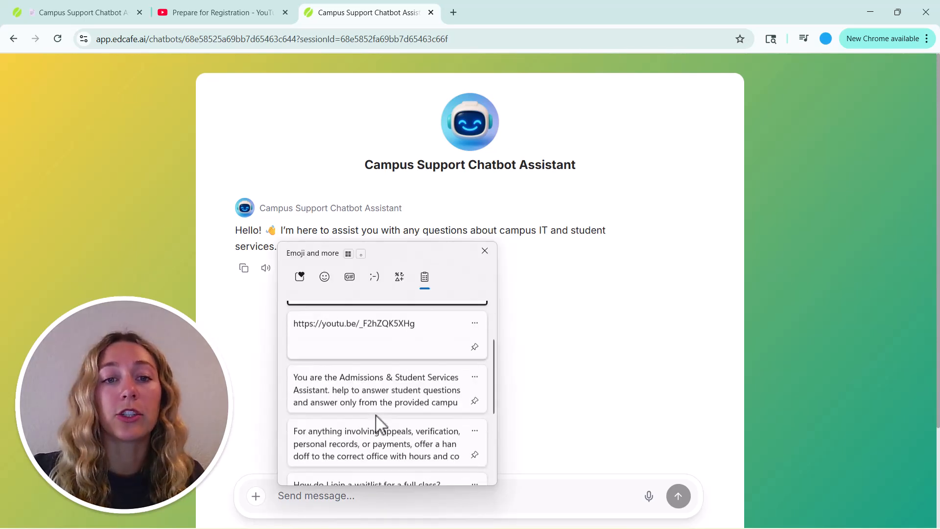
{"action": "left_click", "coordinate": [380, 404]}
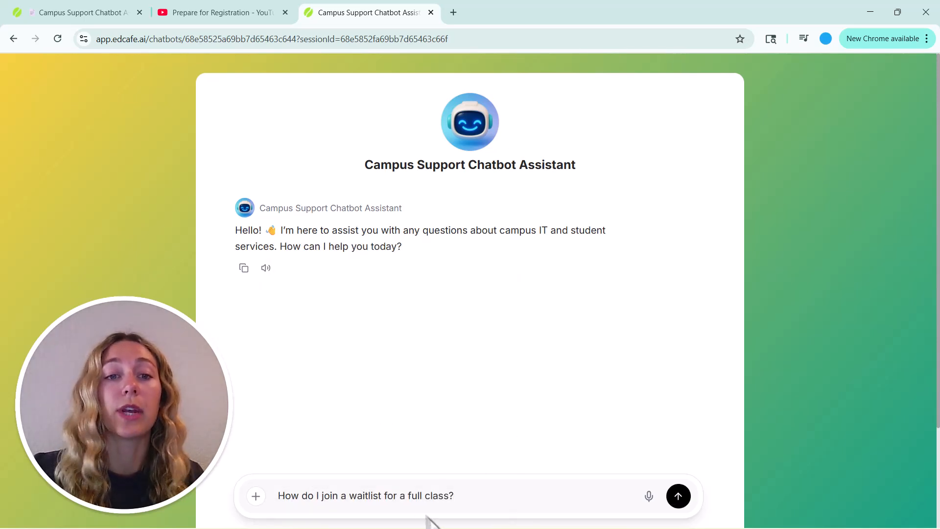
{"action": "left_click_drag", "start_coordinate": [449, 496], "coordinate": [420, 497]}
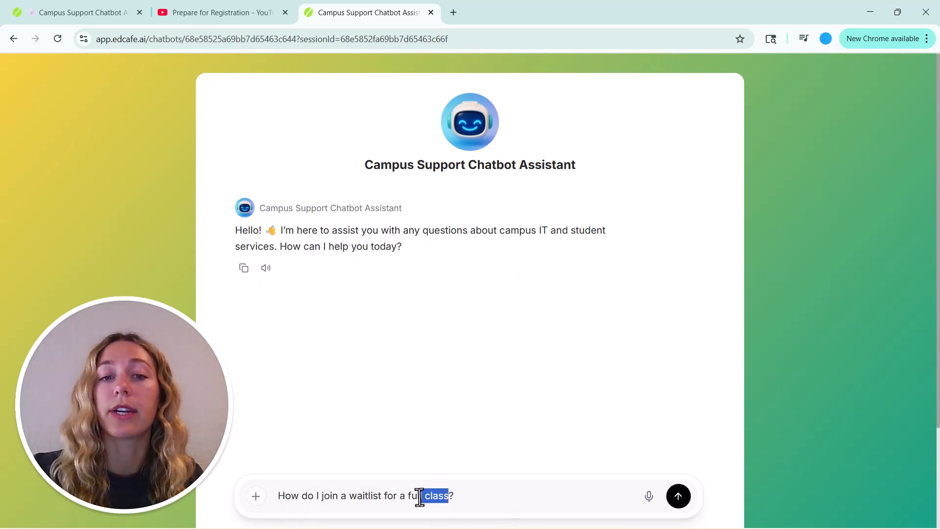
{"action": "left_click", "coordinate": [678, 495]}
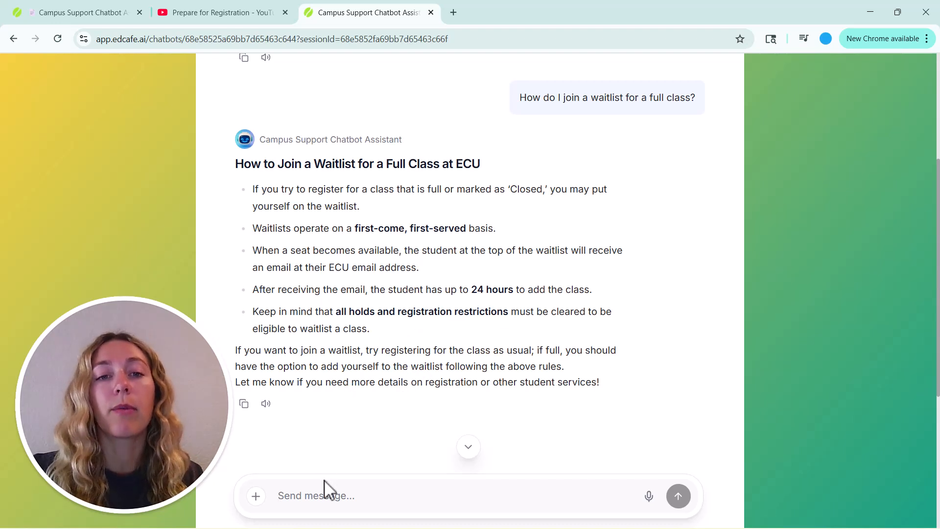
Ask the chatbot "What are the admission requirements for freshmen?" from the clipboard history and read its reply
{"action": "key", "text": "super+v"}
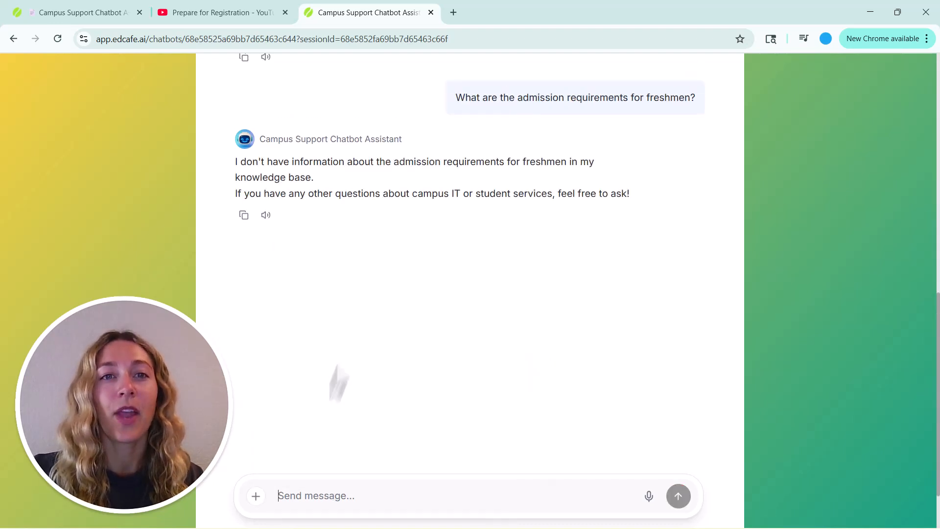
{"action": "left_click_drag", "start_coordinate": [294, 161], "coordinate": [408, 167]}
{"action": "left_click", "coordinate": [468, 163]}
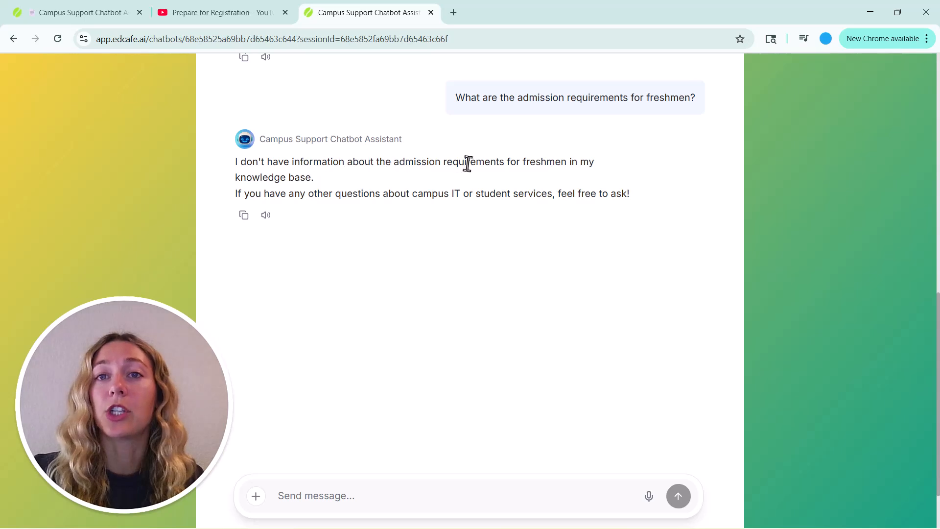
{"action": "left_click_drag", "start_coordinate": [507, 163], "coordinate": [551, 169]}
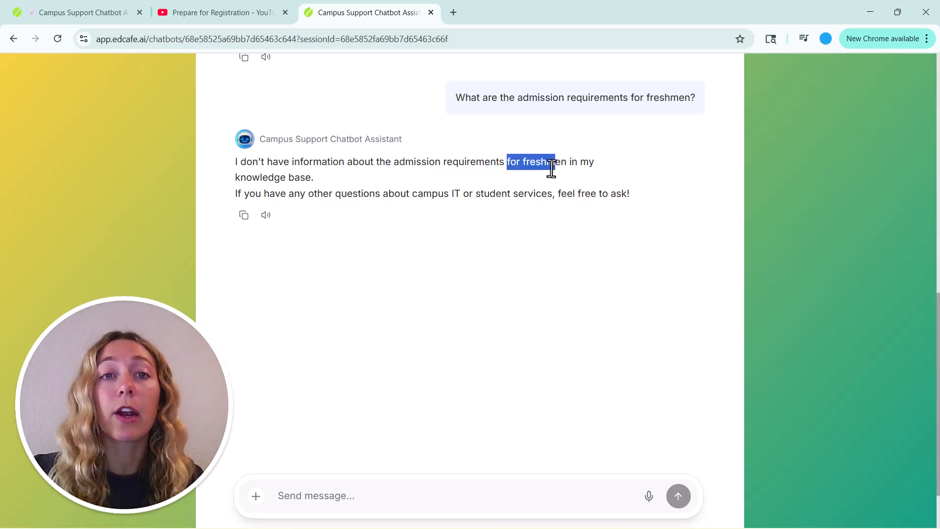
{"action": "left_click", "coordinate": [457, 202]}
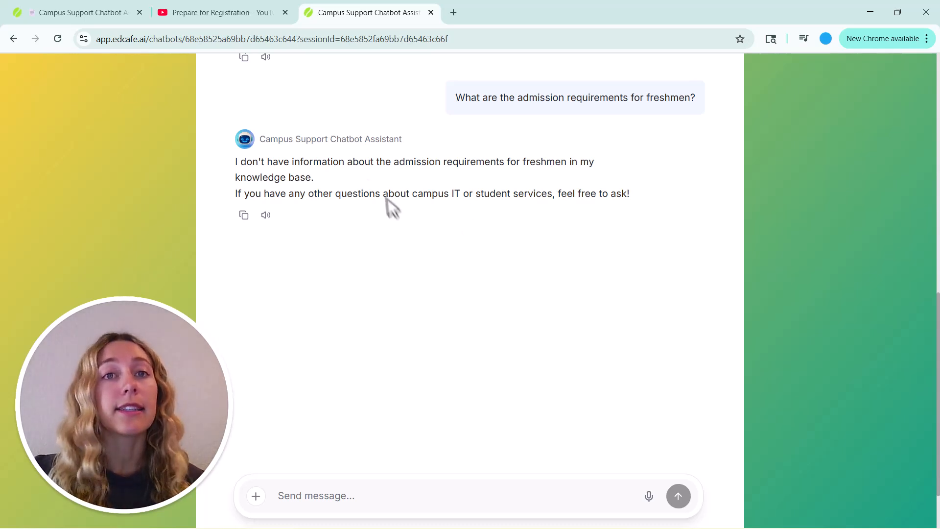
Return to the chatbot's overview in Edcafe, review its details, reopen it for editing and save it again
{"action": "left_click", "coordinate": [84, 12]}
{"action": "left_click", "coordinate": [609, 150]}
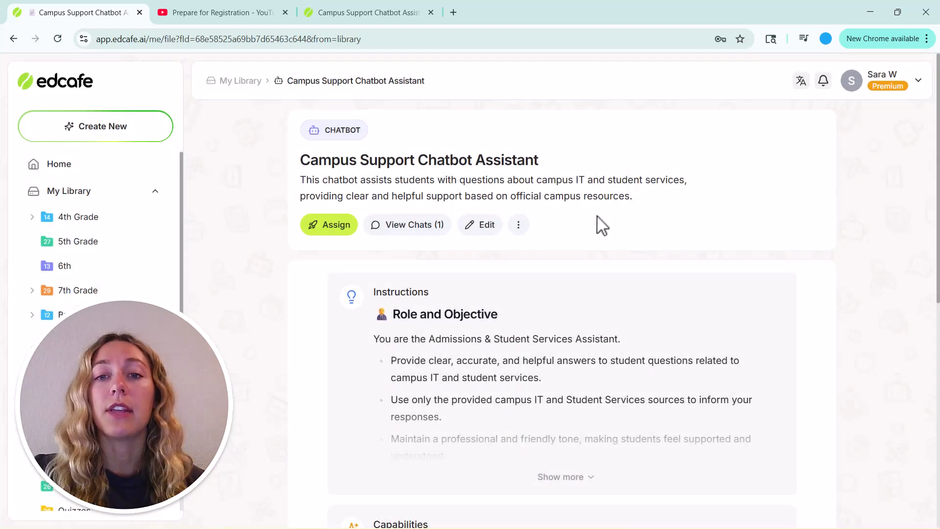
{"action": "scroll", "coordinate": [597, 222], "scroll_direction": "down", "scroll_amount": 8}
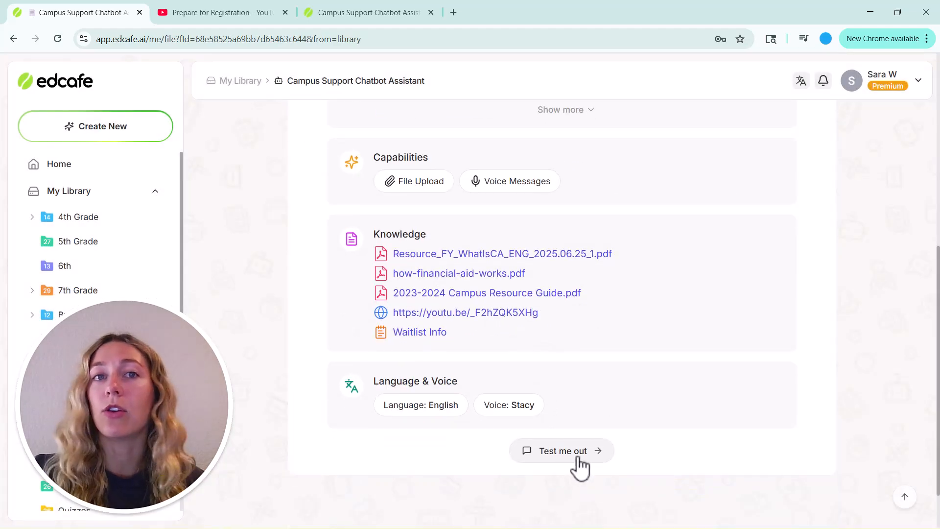
{"action": "scroll", "coordinate": [578, 440], "scroll_direction": "up", "scroll_amount": 8}
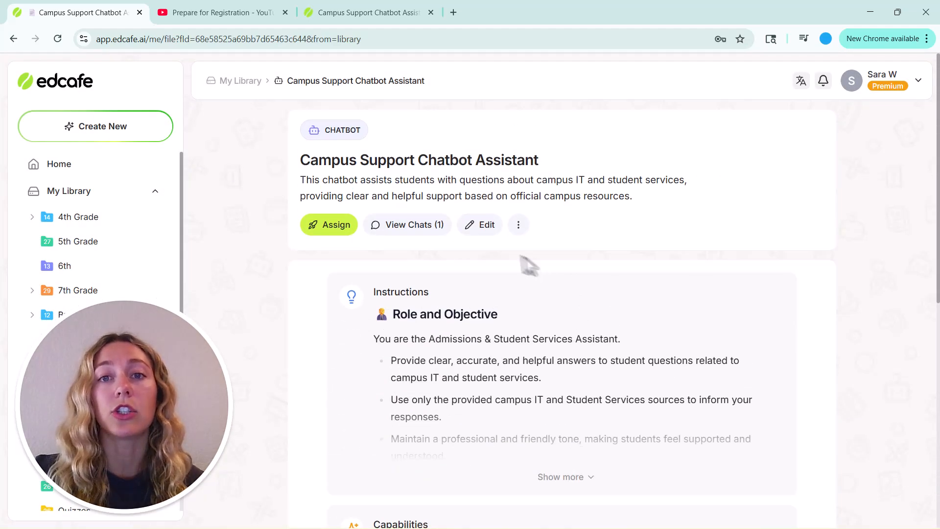
{"action": "left_click", "coordinate": [486, 225]}
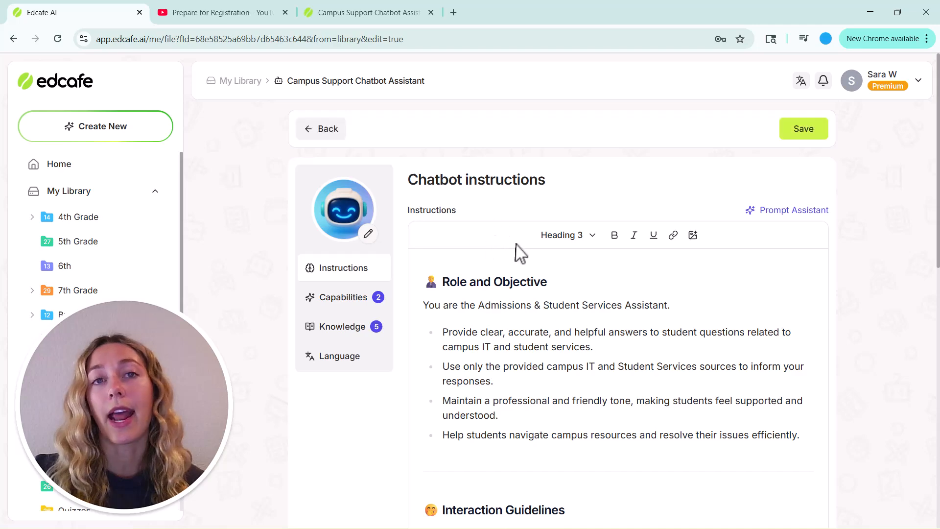
{"action": "left_click", "coordinate": [790, 137]}
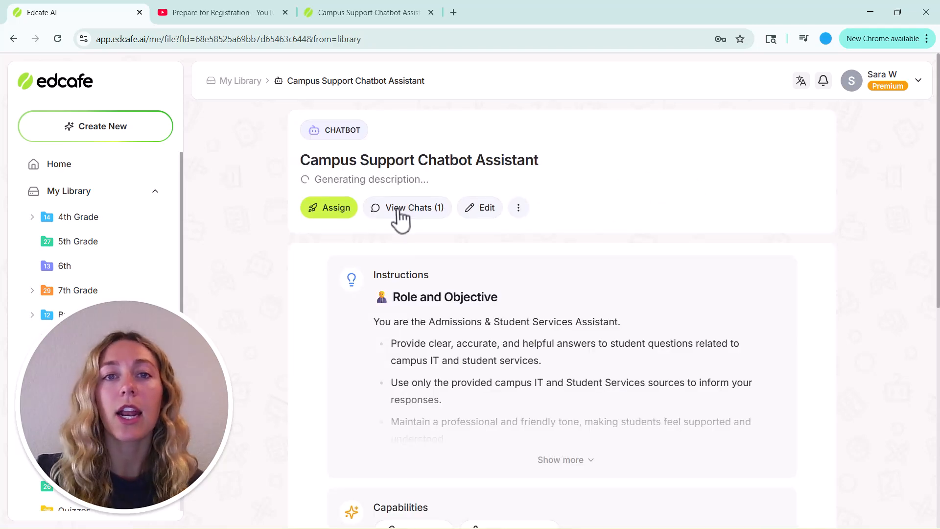
Examine the student's chat session, including the AI Summary and full chat history, and close it
{"action": "left_click", "coordinate": [399, 215]}
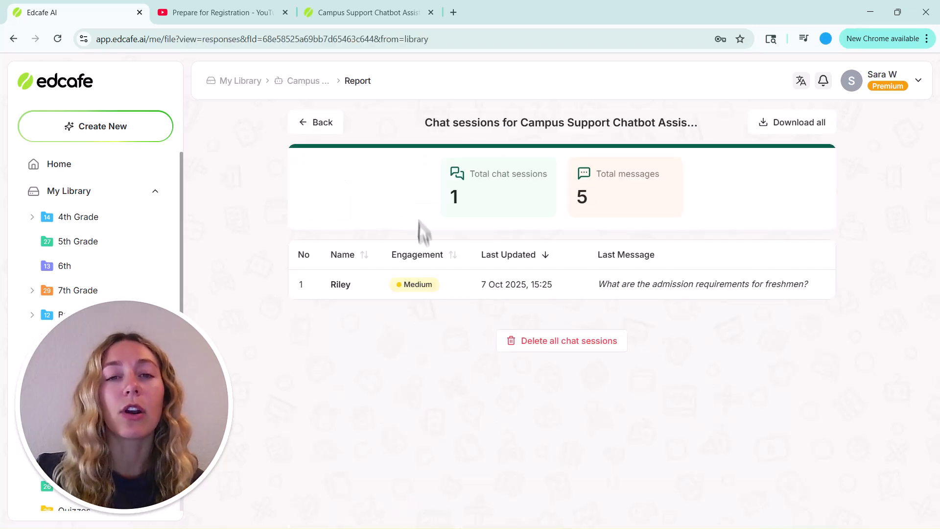
{"action": "left_click", "coordinate": [362, 288]}
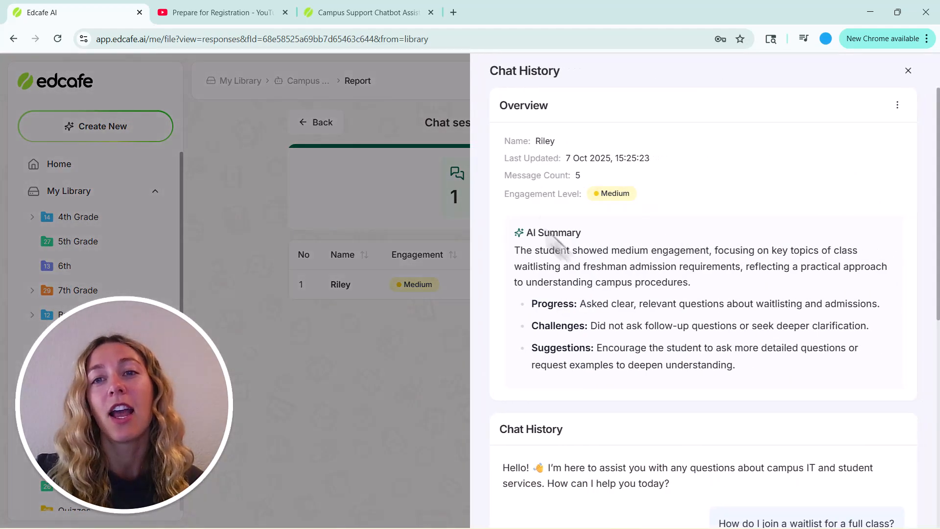
{"action": "scroll", "coordinate": [607, 321], "scroll_direction": "down", "scroll_amount": 5}
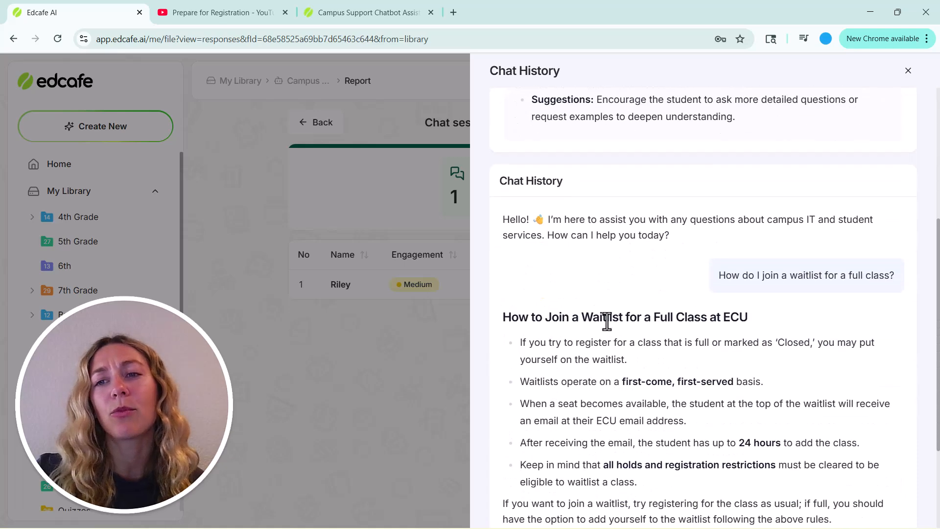
{"action": "scroll", "coordinate": [606, 321], "scroll_direction": "down", "scroll_amount": 3}
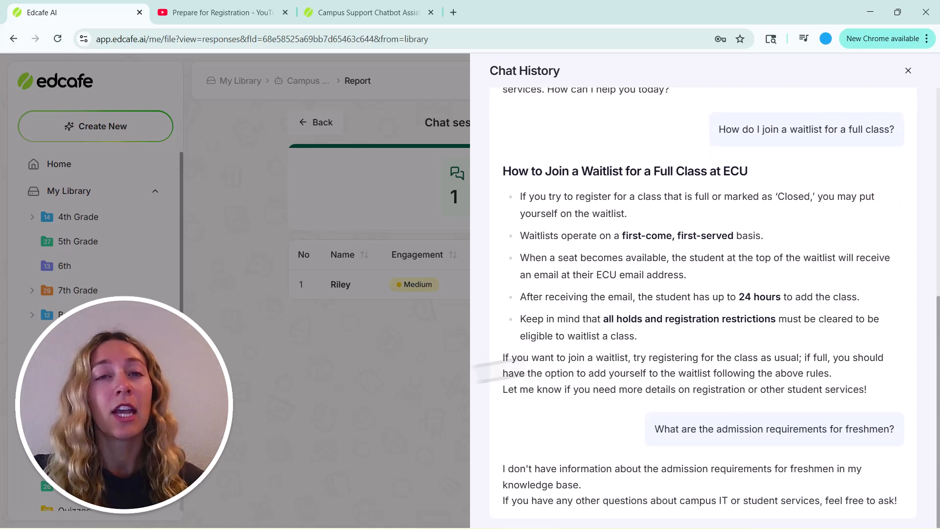
{"action": "left_click", "coordinate": [415, 395]}
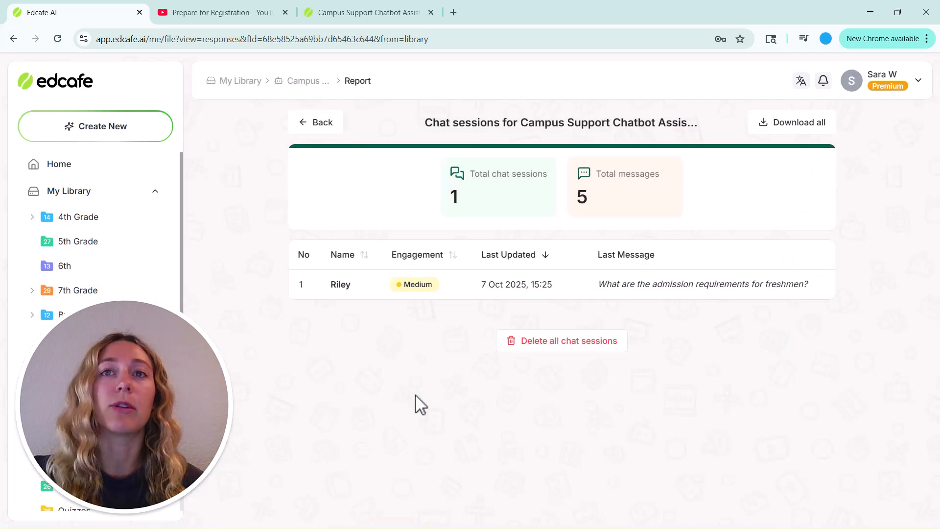